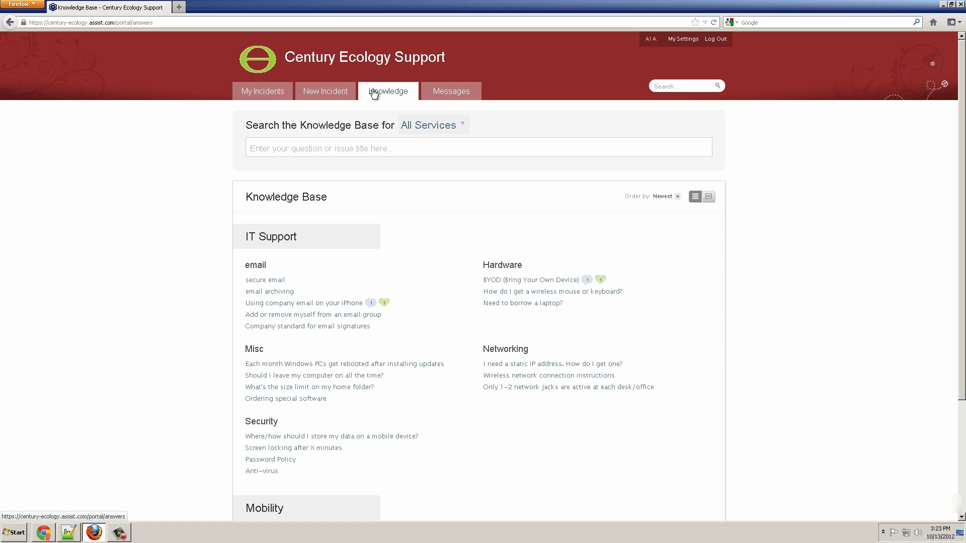
Search the knowledge base for 'iphone' and open 'Using company email on your iPhone'.
click(317, 148)
text(iphone)
key(Return)
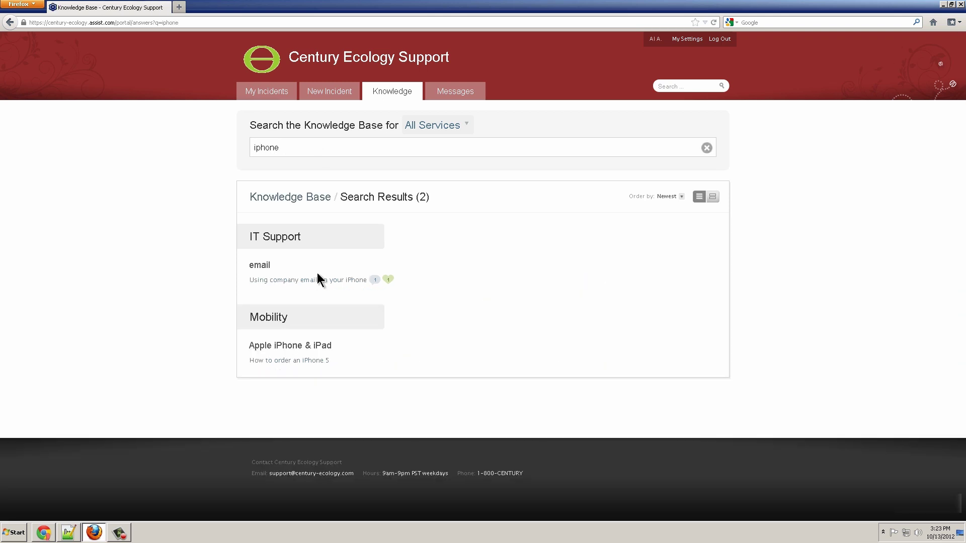
click(318, 280)
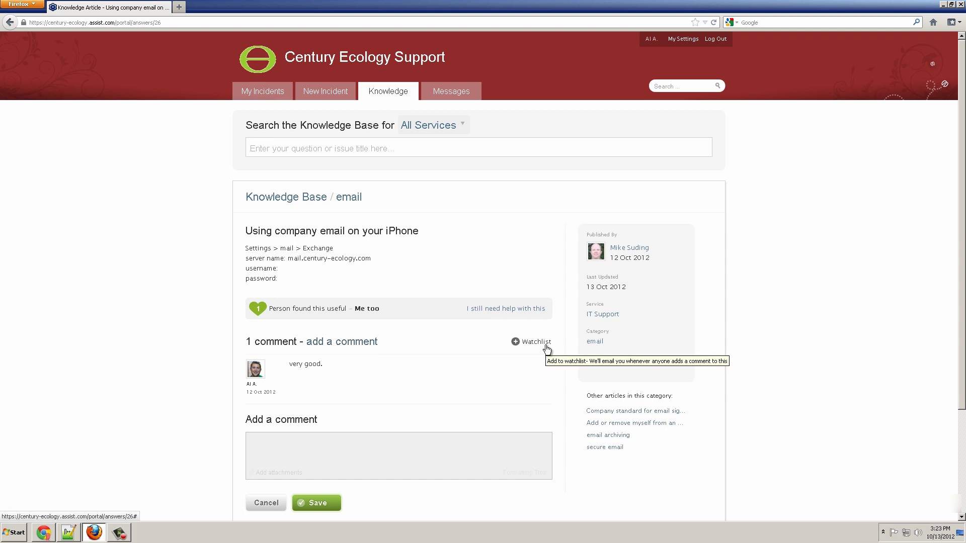
Browse the message forums and your open incidents with closed ones hidden, then start a new incident.
click(451, 92)
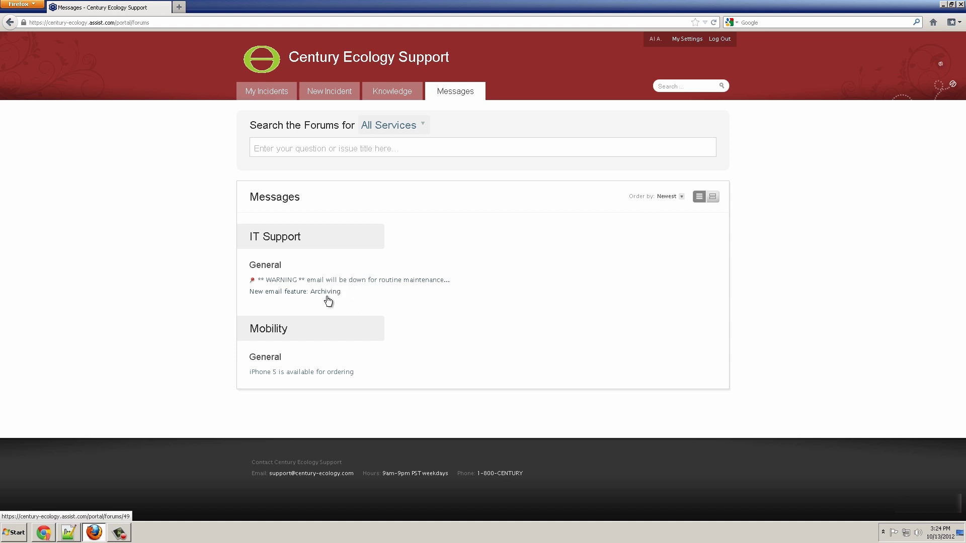
click(267, 93)
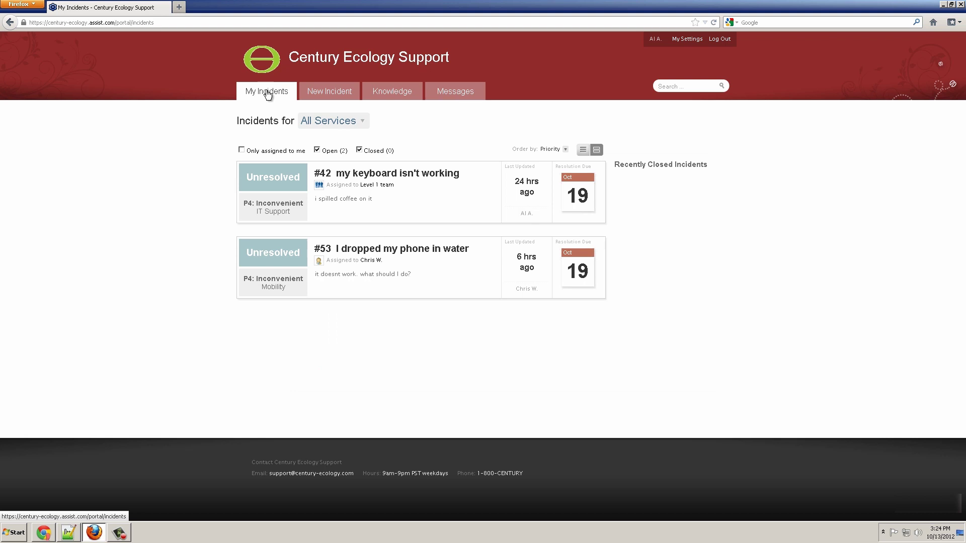
click(360, 151)
click(333, 95)
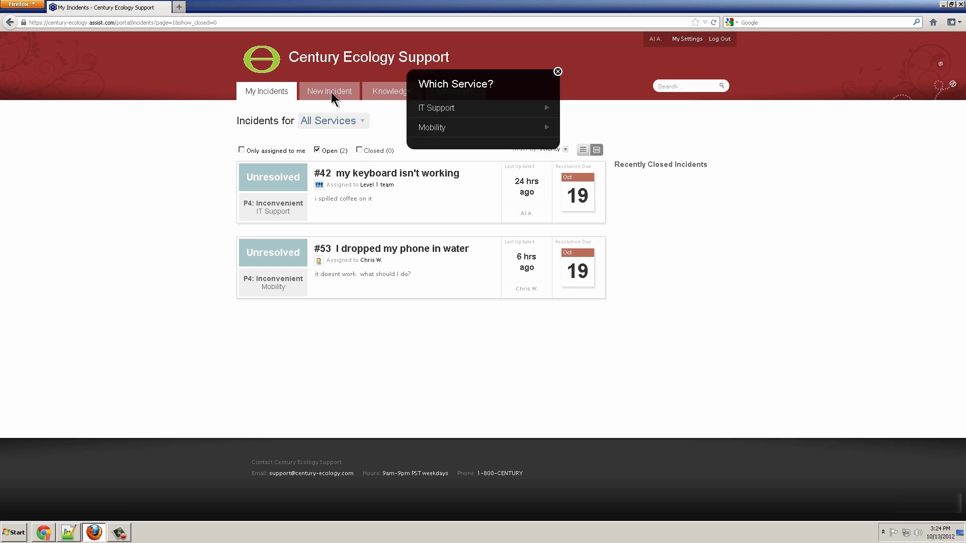
Choose IT Support and enter title 'email not working sometimes' with description 'see error'.
click(438, 111)
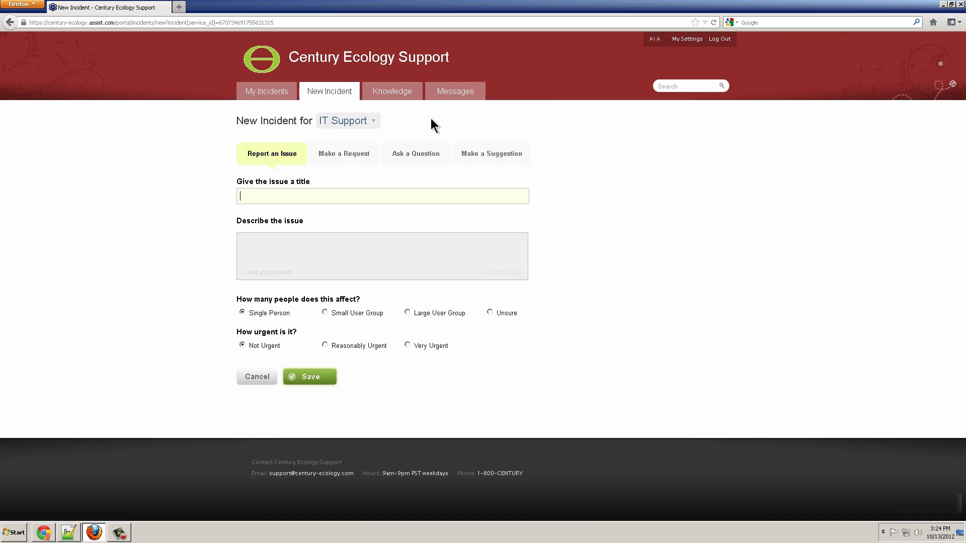
text(email not working sometimes)
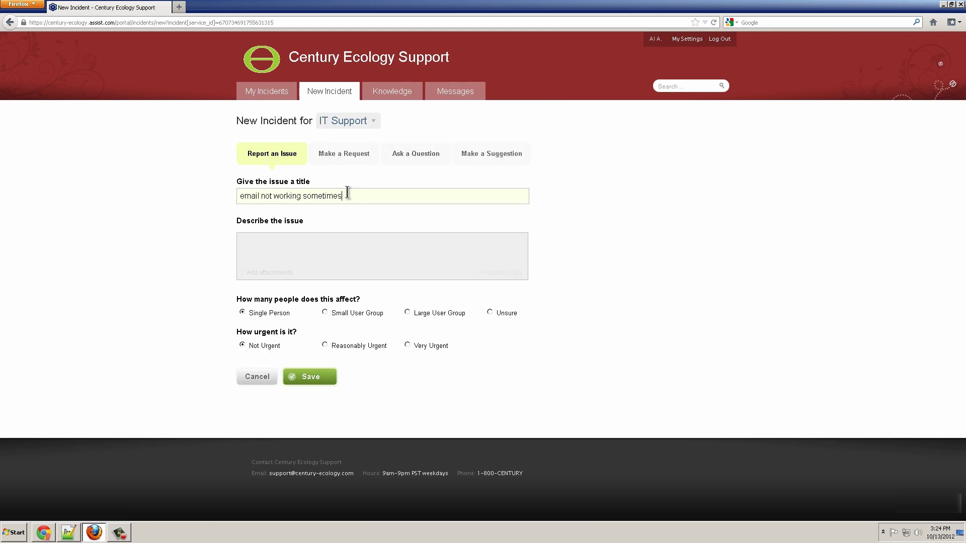
key(Tab)
text(see error)
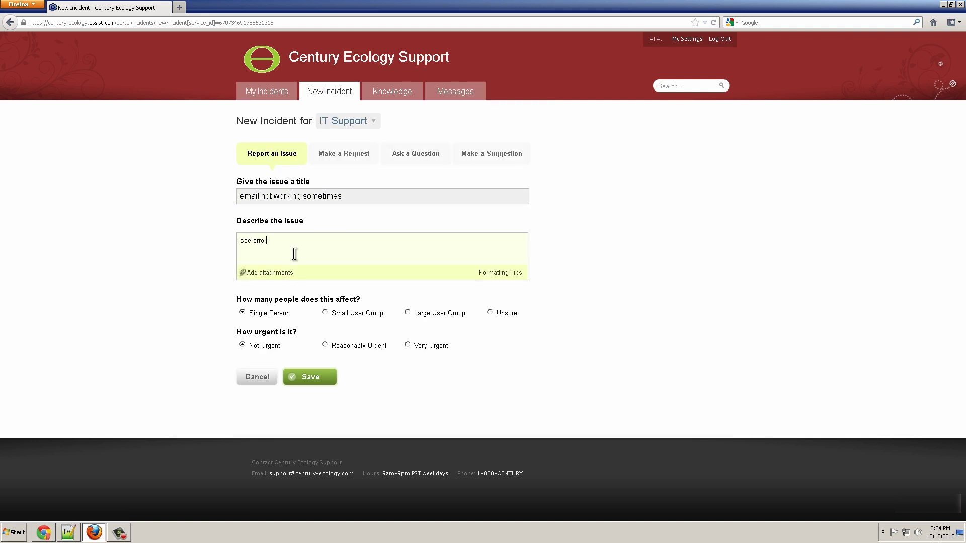
Attach the error screenshot, set urgency to Reasonably Urgent, and submit the incident.
click(274, 276)
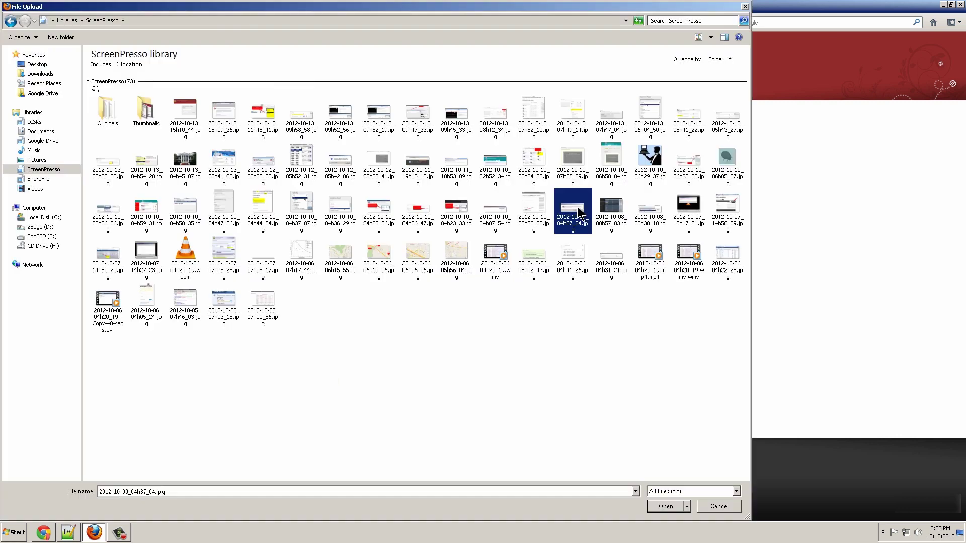
click(675, 507)
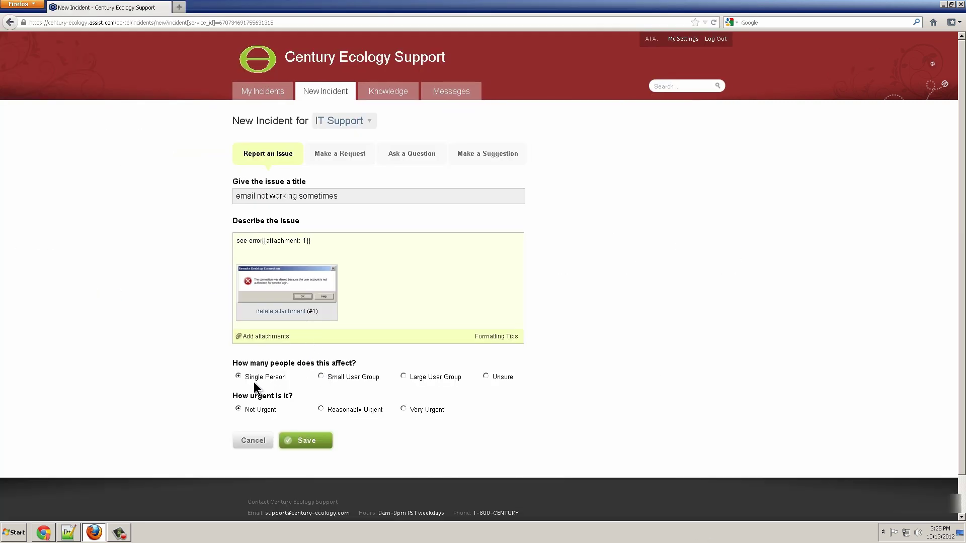
click(321, 408)
click(304, 442)
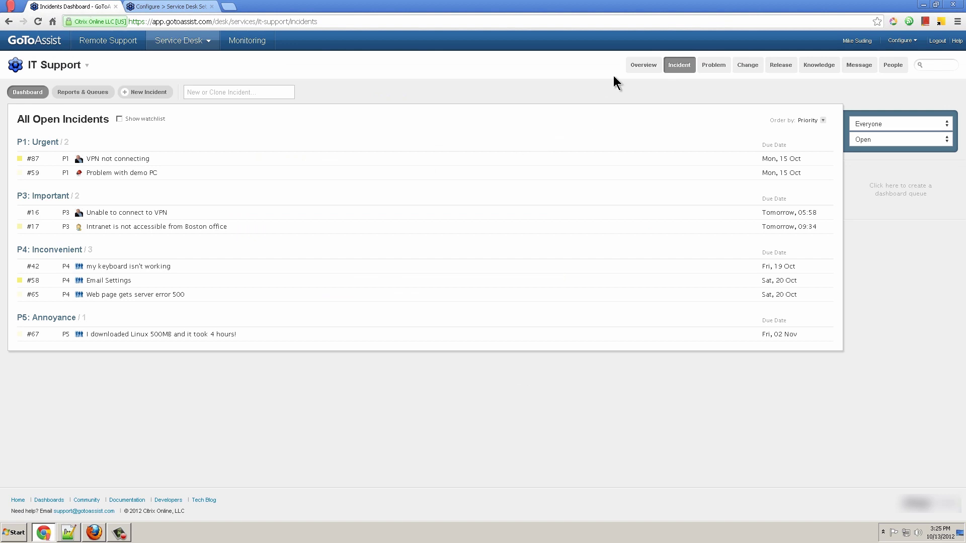
Preview the menus under the top navigation tabs on the Incidents Dashboard.
mouse_move(649, 73)
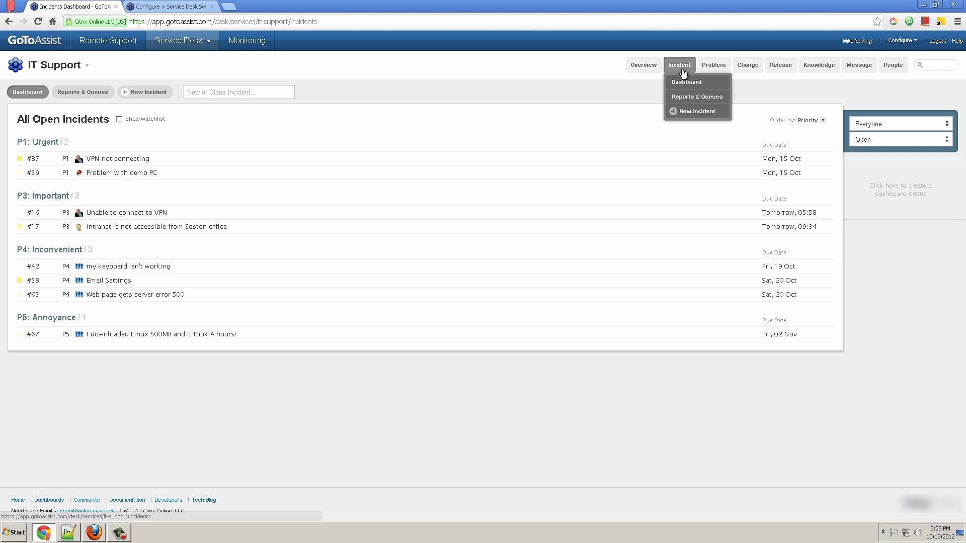
mouse_move(778, 70)
mouse_move(822, 66)
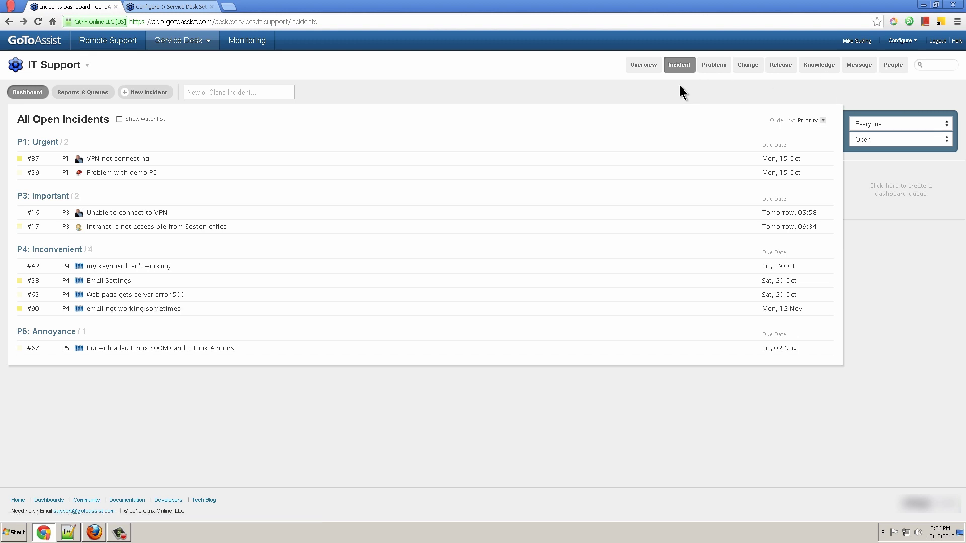
Open incident #90 and add a comment offering the customer help.
click(162, 310)
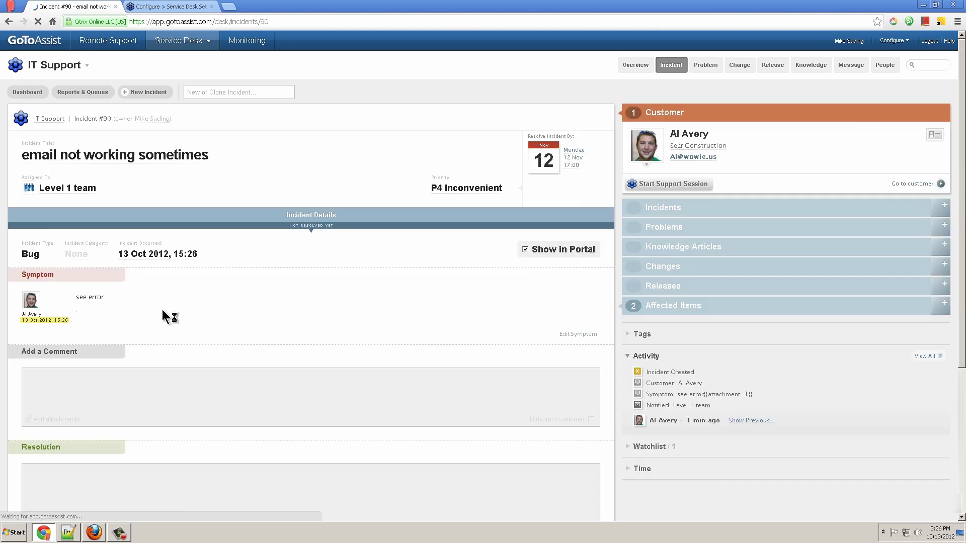
scroll(199, 319, down, 3)
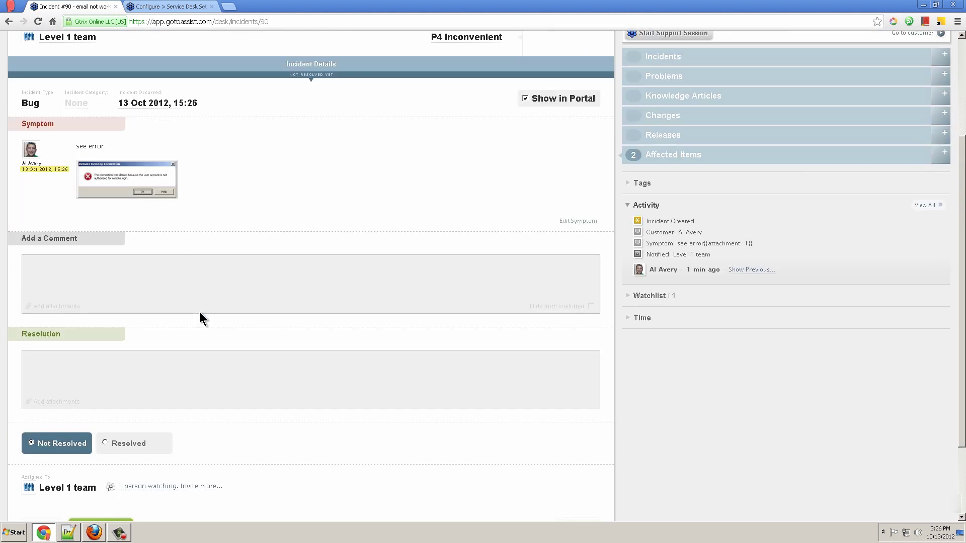
click(166, 272)
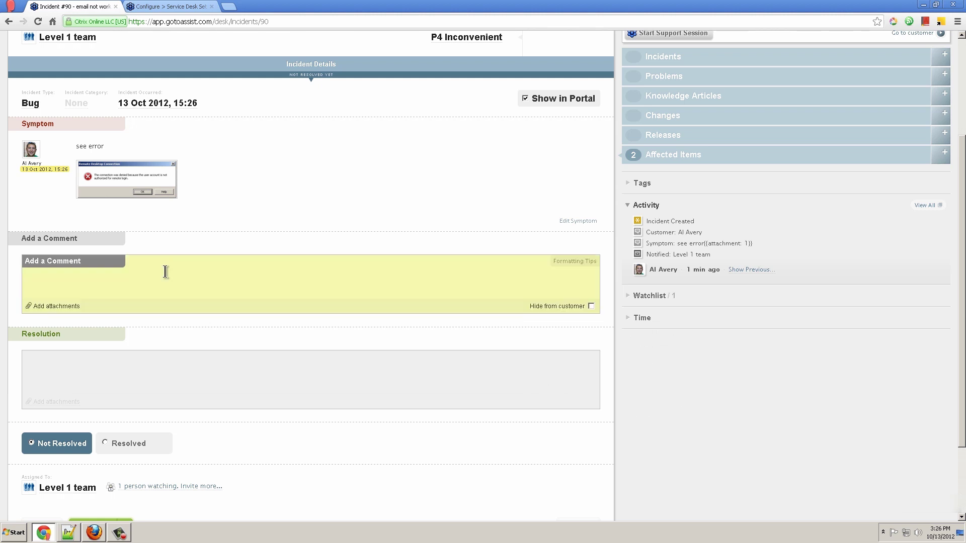
text(I will help Al)
Enter resolution 'I changed his outlook timeout settings' and mark the incident Resolved.
click(173, 402)
scroll(173, 403, up, 2)
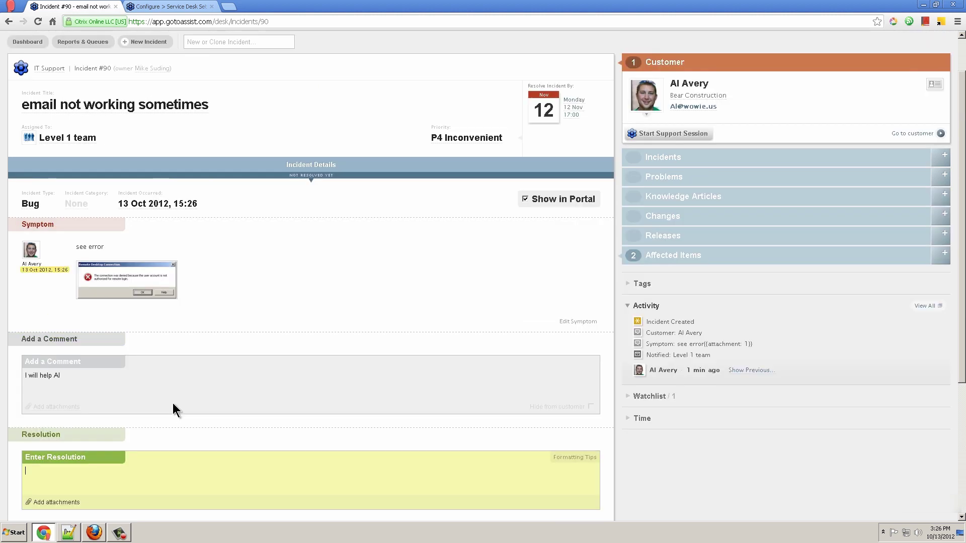
text(I changed his outlook timeout settings)
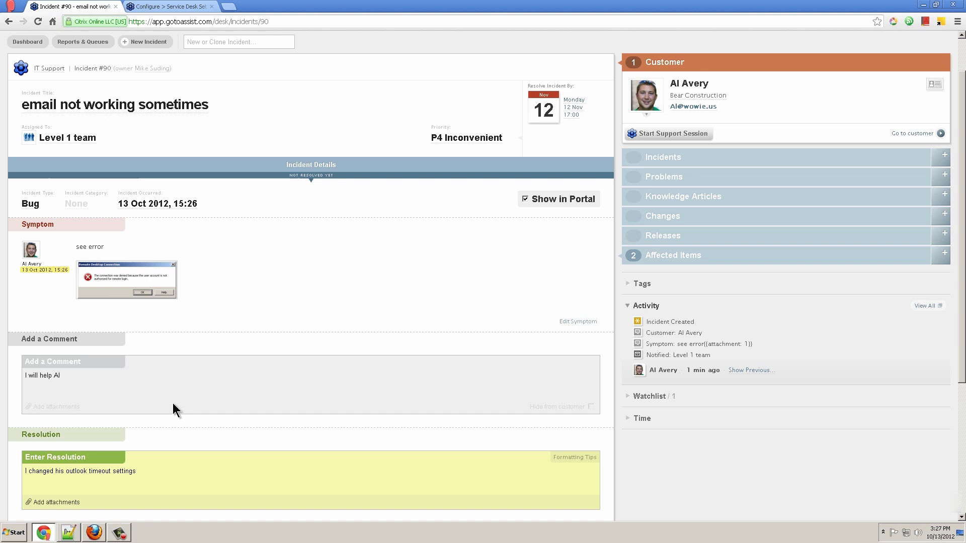
scroll(173, 403, down, 3)
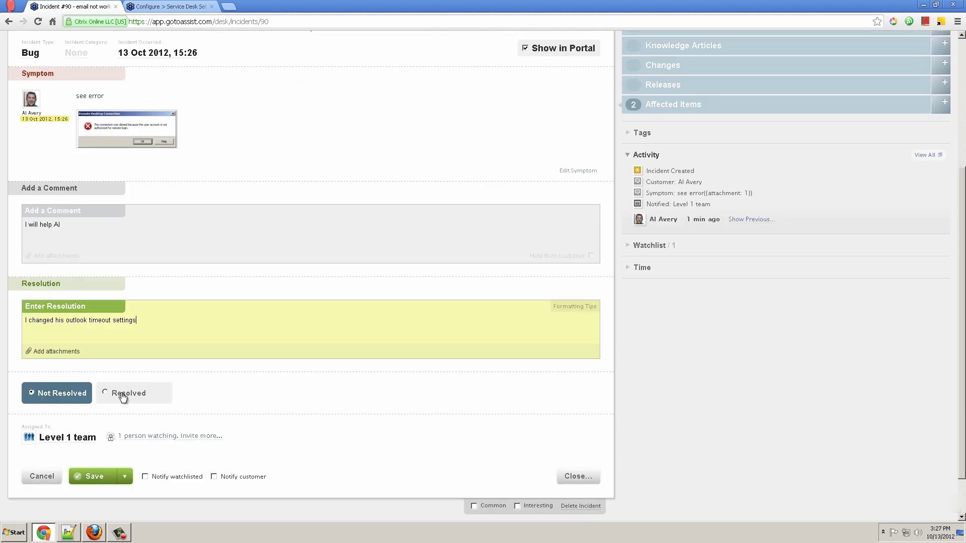
click(150, 393)
scroll(282, 387, up, 4)
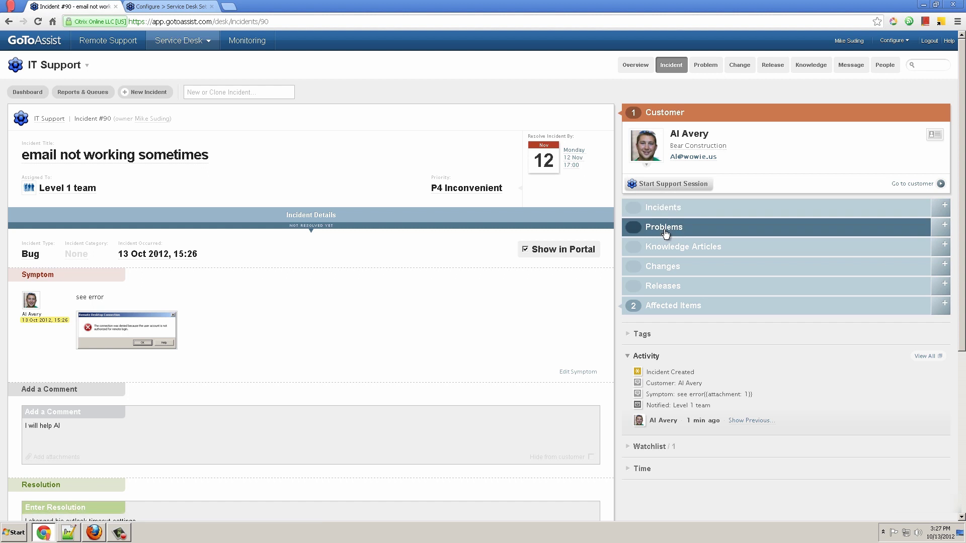
Link incident #90 to problem #19.
click(941, 226)
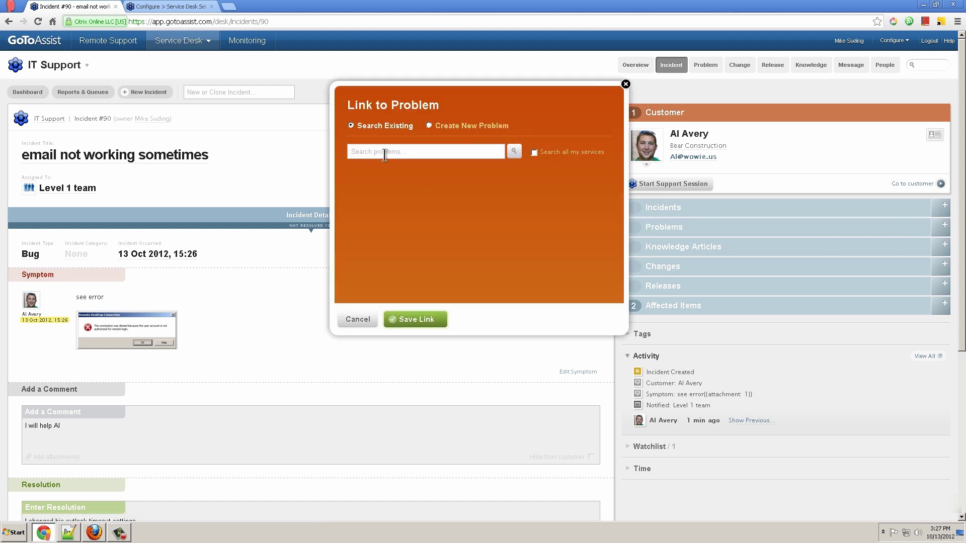
click(514, 152)
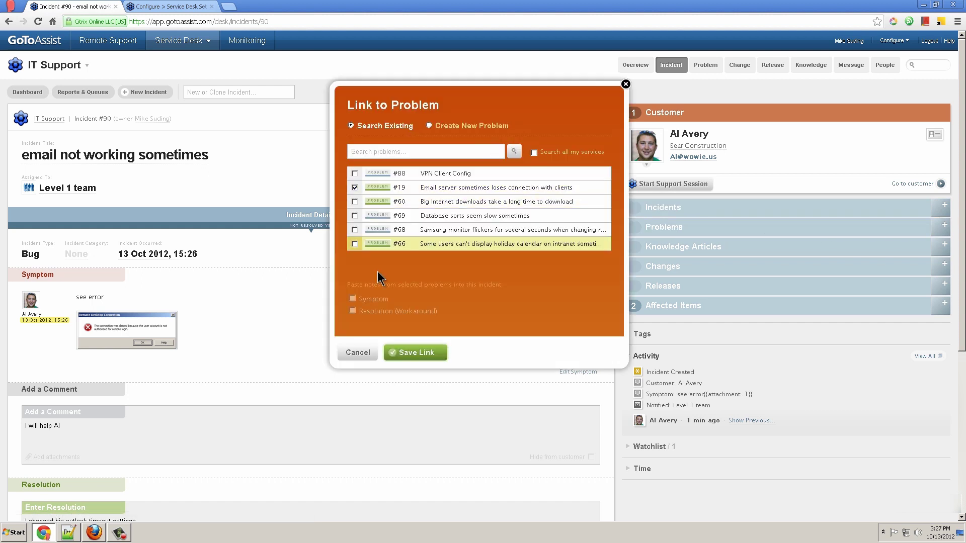
click(401, 353)
Log 15 minutes of work with a short comment and save the incident as closed.
scroll(628, 403, down, 2)
click(629, 401)
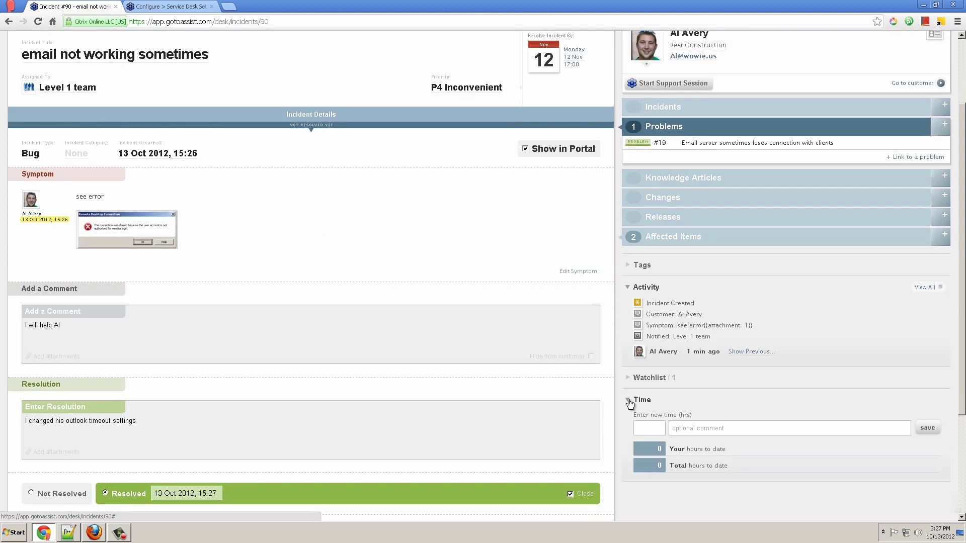
text(15m)
key(Tab)
text(help al)
key(Return)
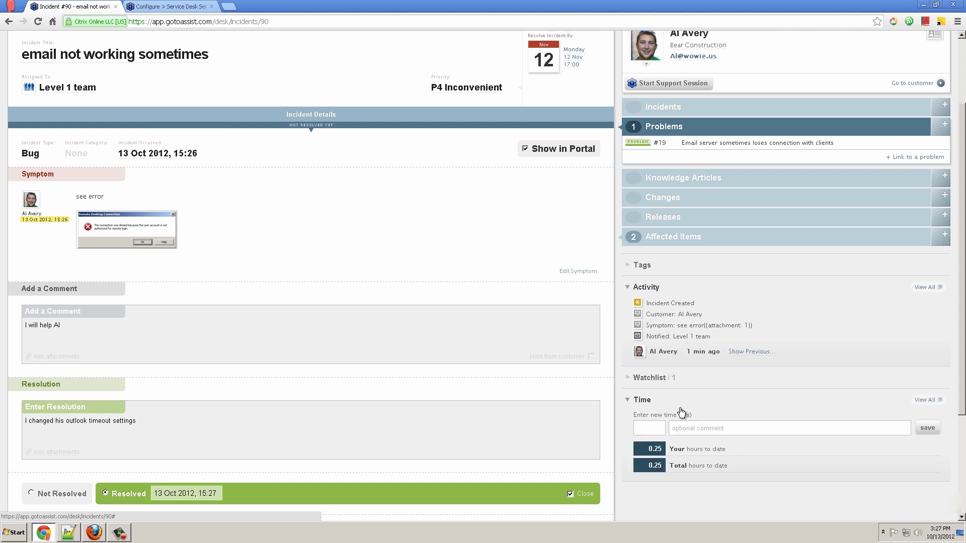
scroll(599, 354, down, 3)
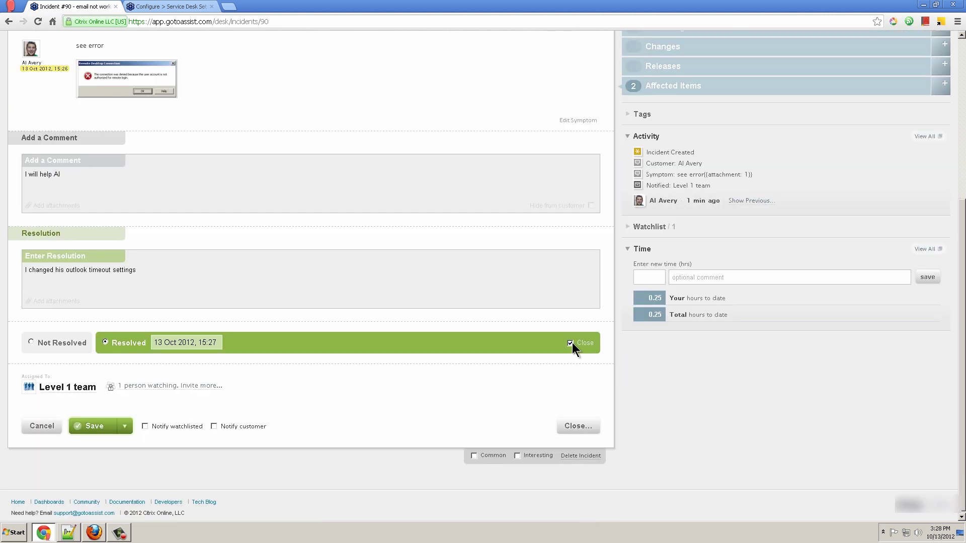
click(96, 427)
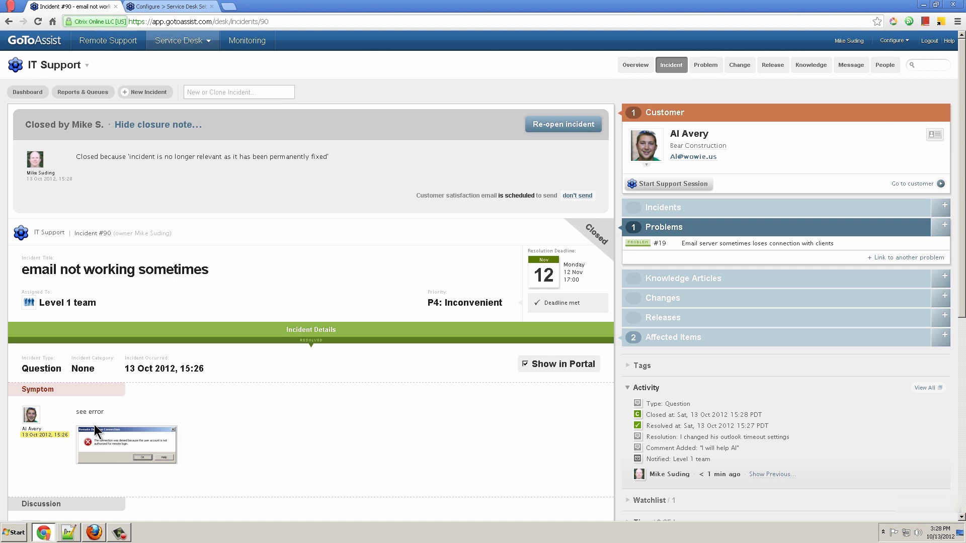
Open problem #19 'Email server sometimes loses connection with clients' from the open problems dashboard.
click(707, 66)
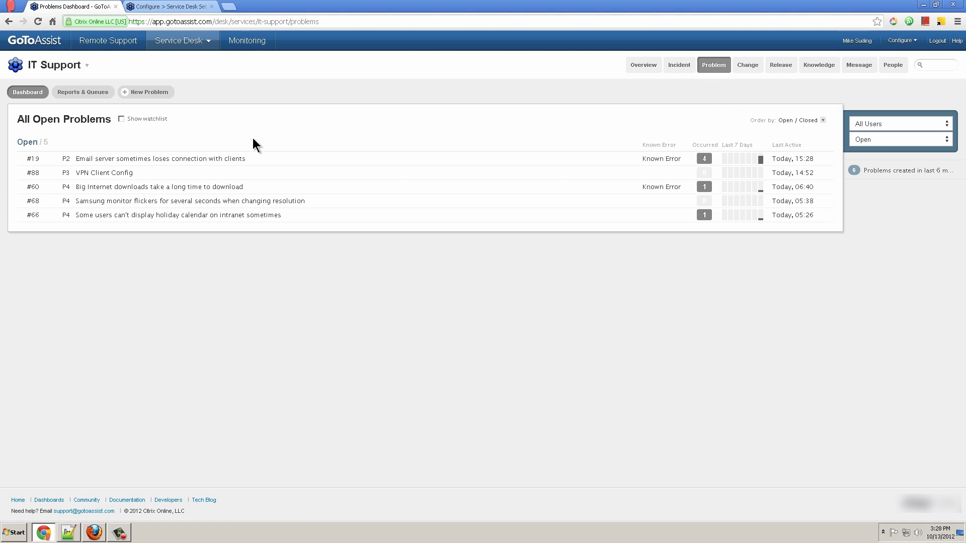
click(184, 160)
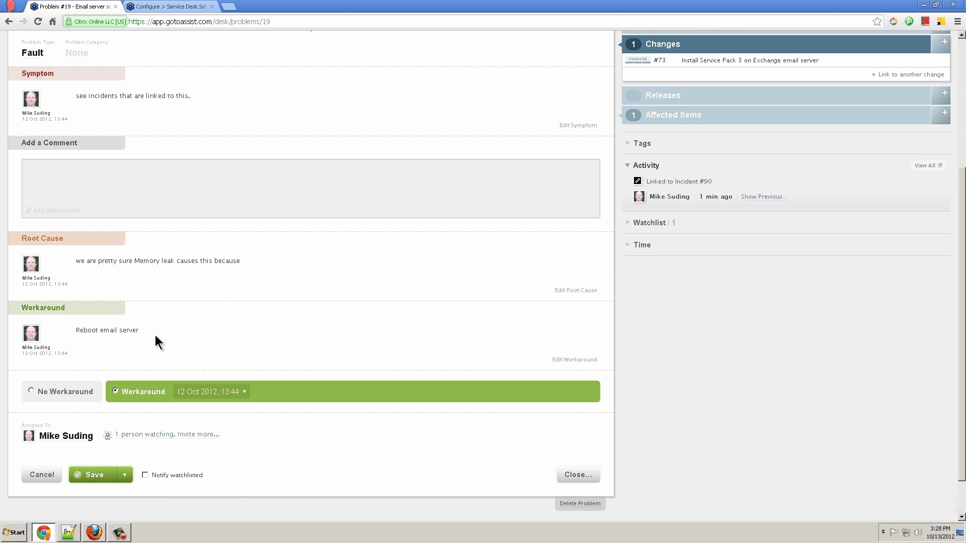
scroll(155, 335, up, 4)
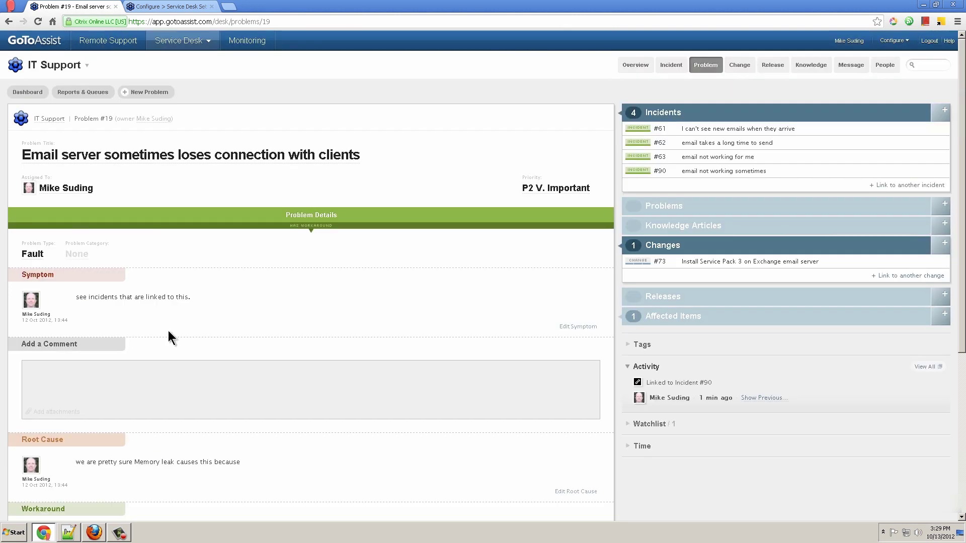
Open change #73 'Install Service Pack 3 on Exchange email server' and review its approvers section.
click(742, 67)
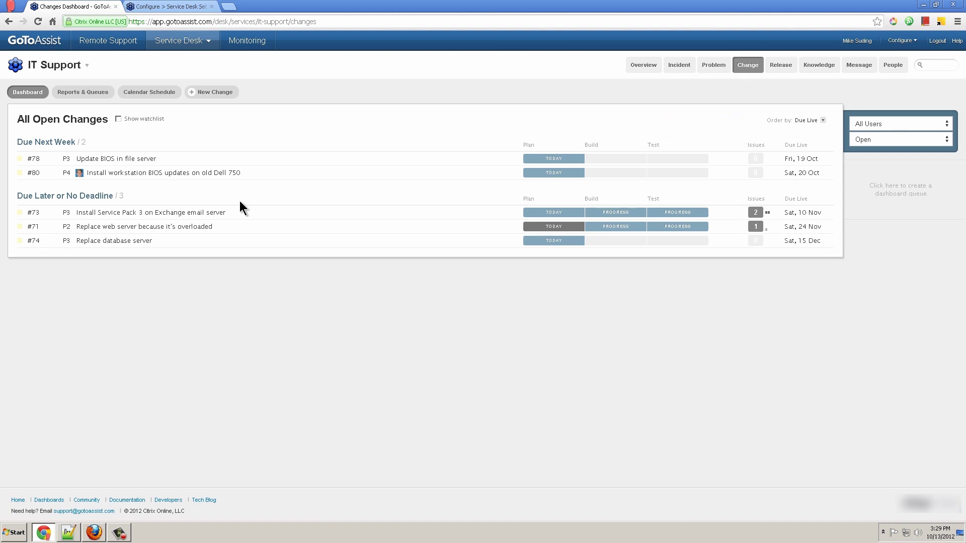
click(213, 215)
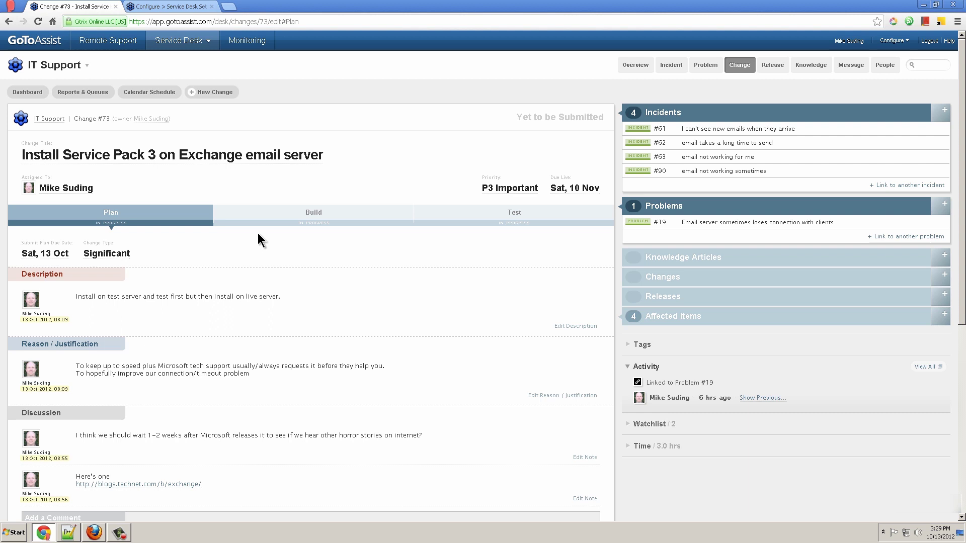
scroll(257, 233, down, 5)
scroll(236, 492, down, 2)
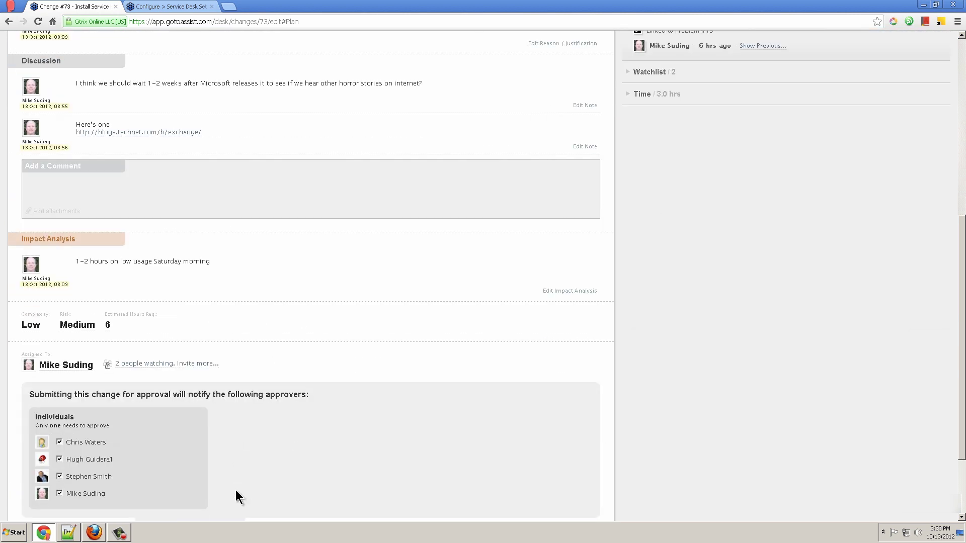
Show the Releases Dashboard listing open releases #86, #85 and #81.
scroll(235, 490, up, 7)
mouse_move(773, 69)
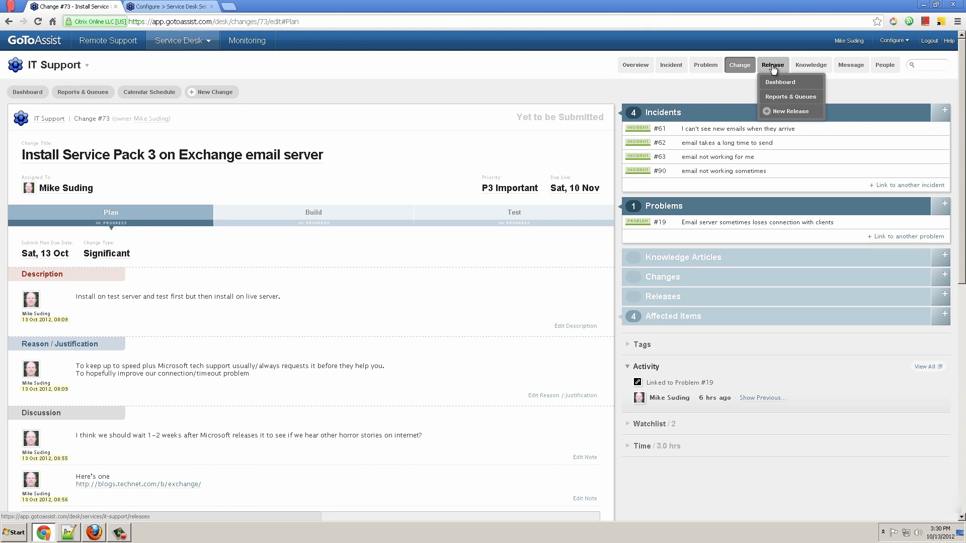
click(773, 68)
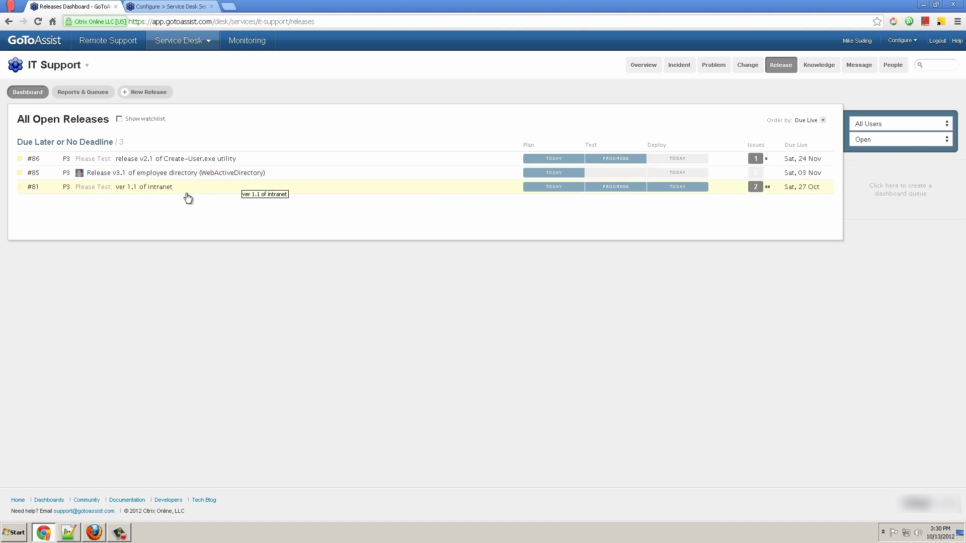
mouse_move(818, 68)
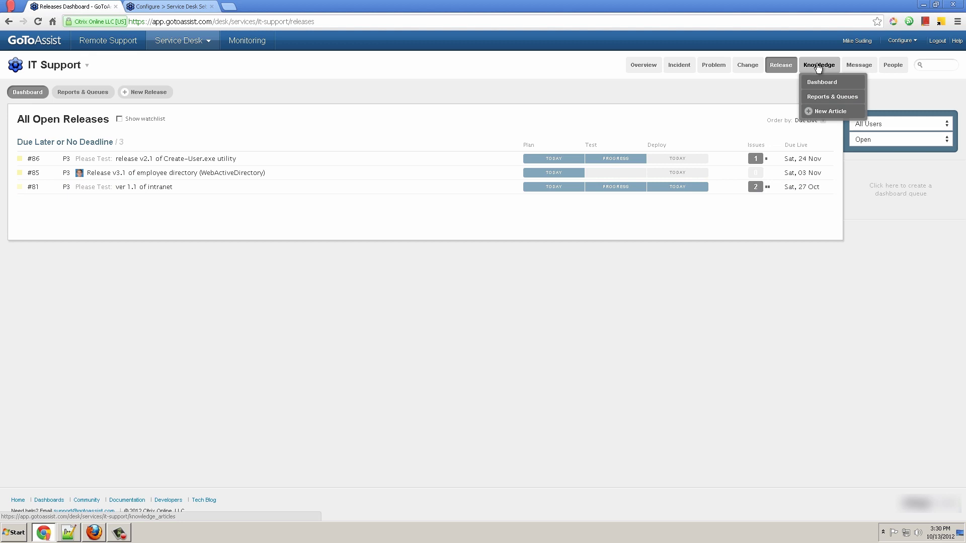
Show the Knowledge Dashboard with open articles grouped into email, Hardware, Misc, Networking and Security.
click(818, 66)
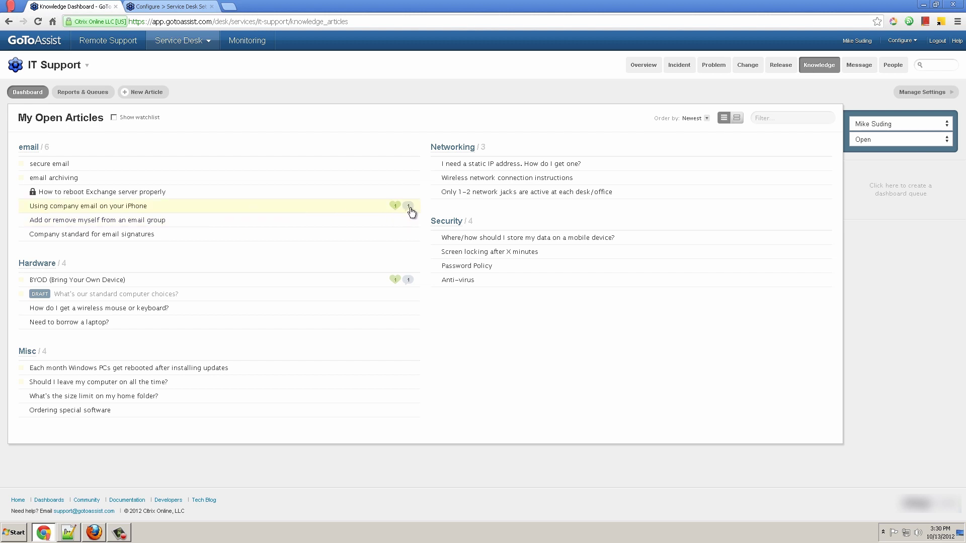
mouse_move(860, 67)
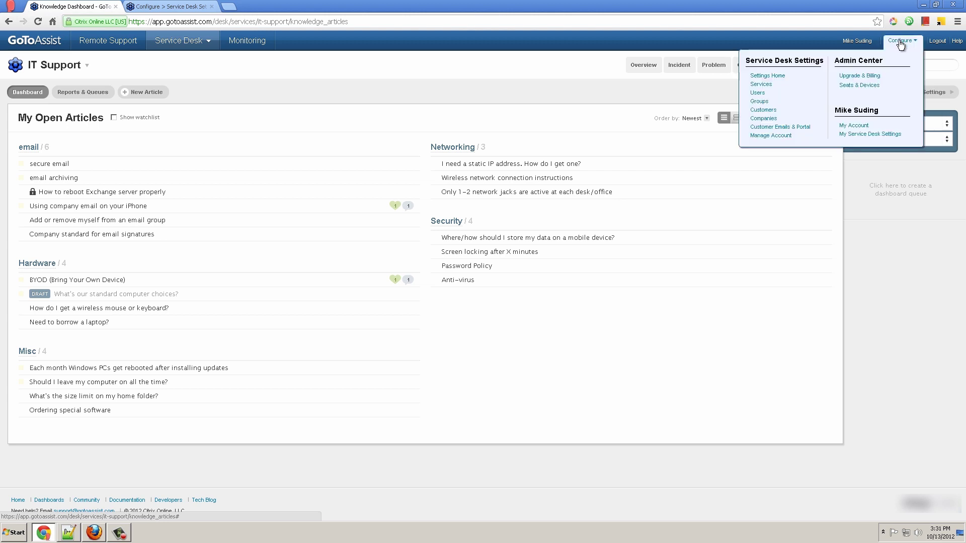
Switch to the Service Desk Settings page listing Services (3), Users (466), Groups, Customers and Companies.
click(199, 7)
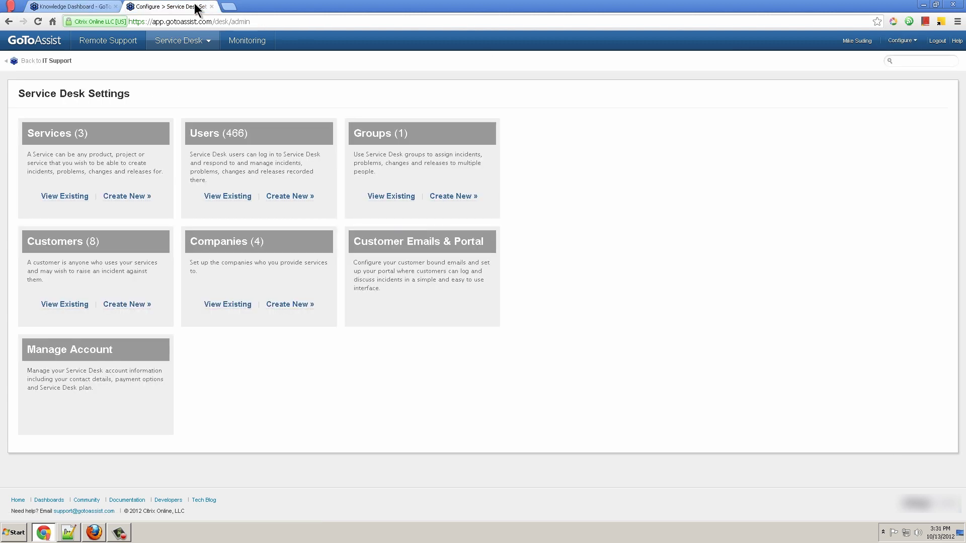